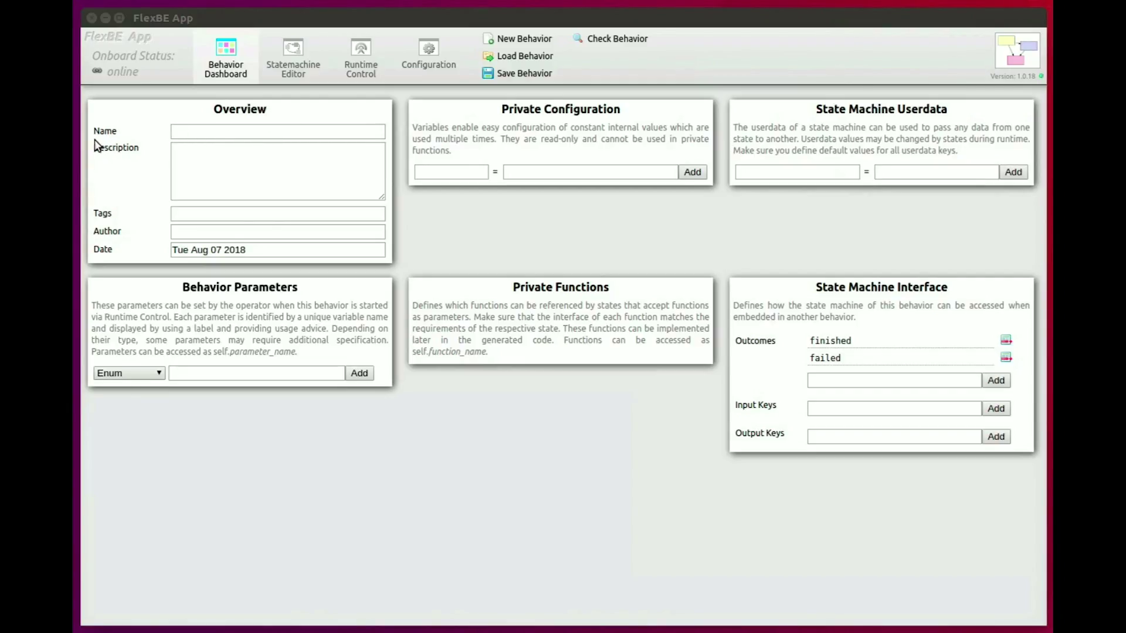
# Enter 'Pick part from conveyor' as the behavior name and start its Robot 1 conveyor-picking description.
pyautogui.click(208, 134)
pyautogui.write('Pick p')
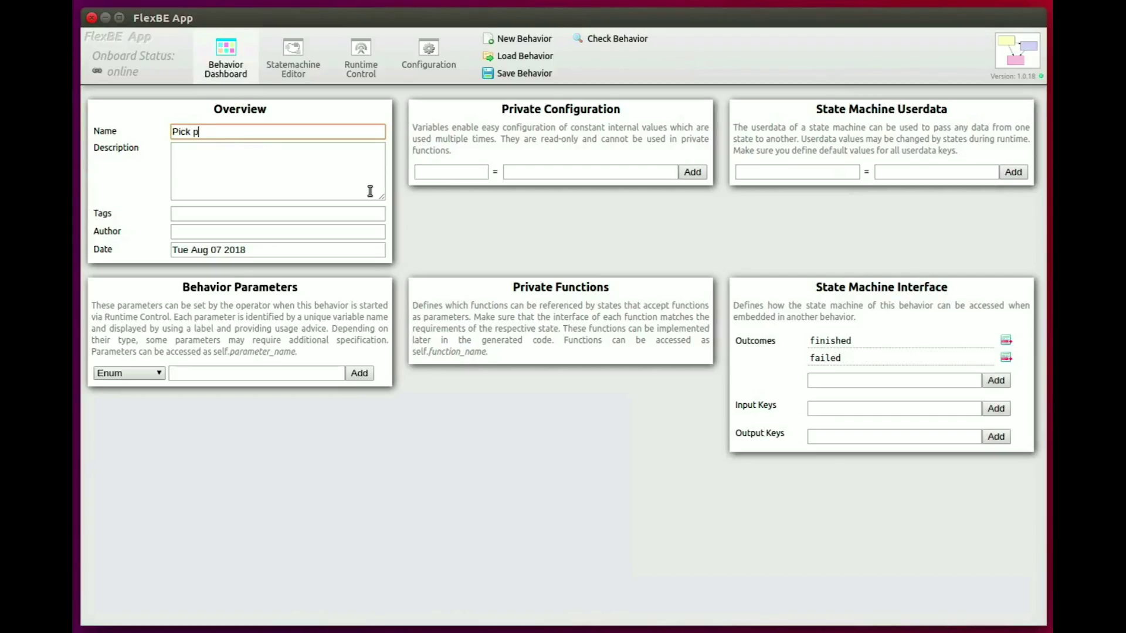
pyautogui.write('art from conveyor')
pyautogui.click(182, 152)
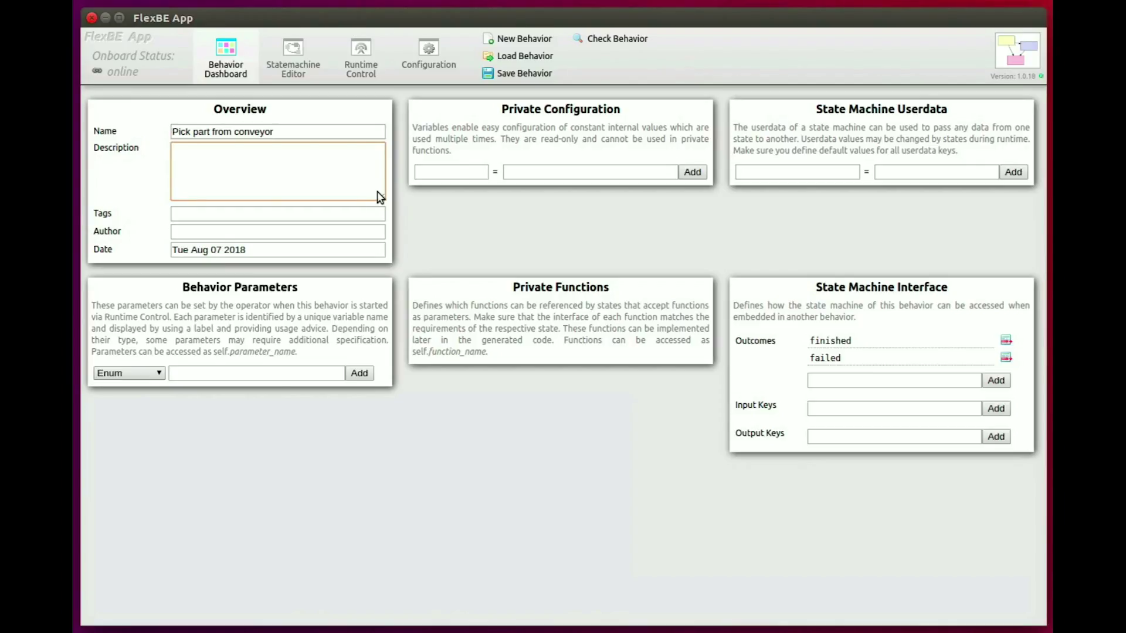
pyautogui.write('This is')
pyautogui.write(' a behavior for ')
pyautogui.write('the hrwros_factory')
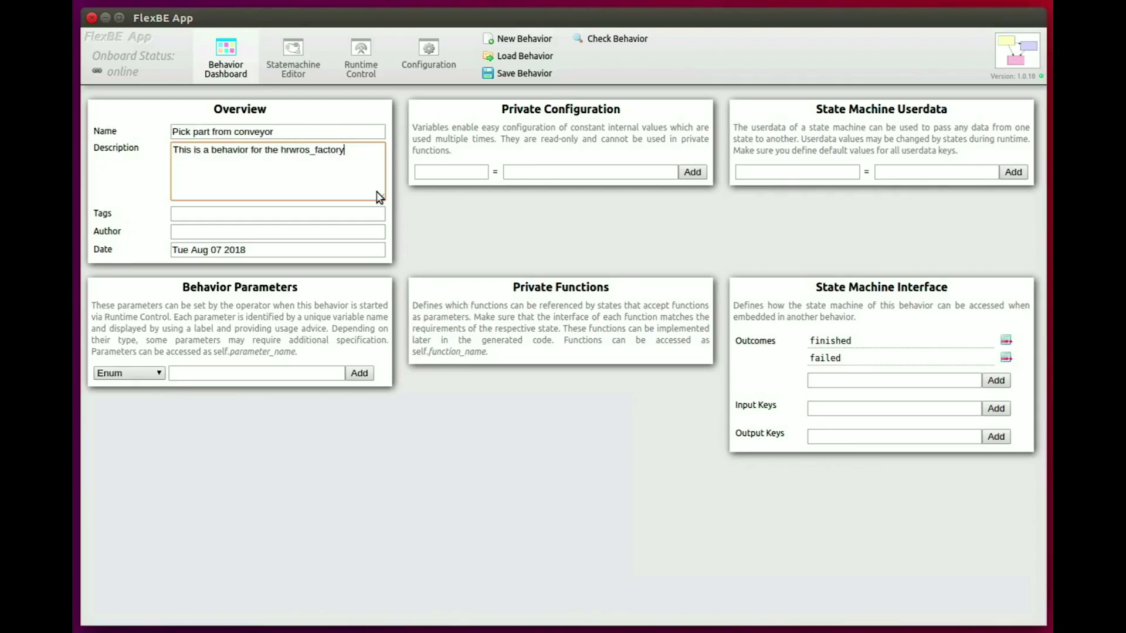
pyautogui.write(' simulation that pick a p')
pyautogui.write(' a')
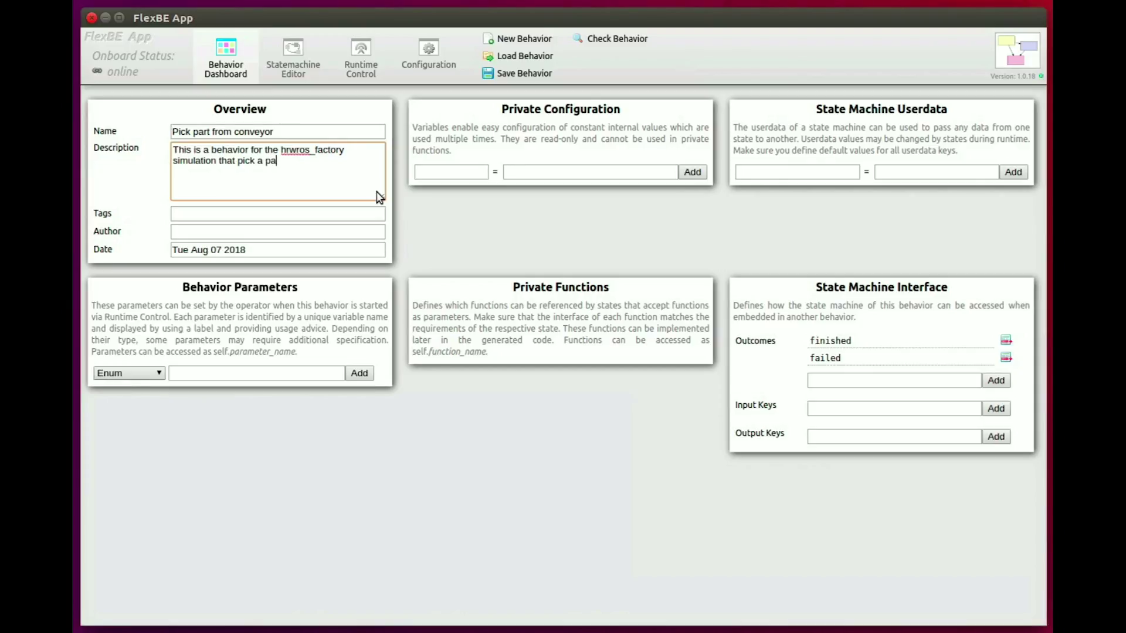
pyautogui.write(' afrom the con')
pyautogui.write('veyor belt')
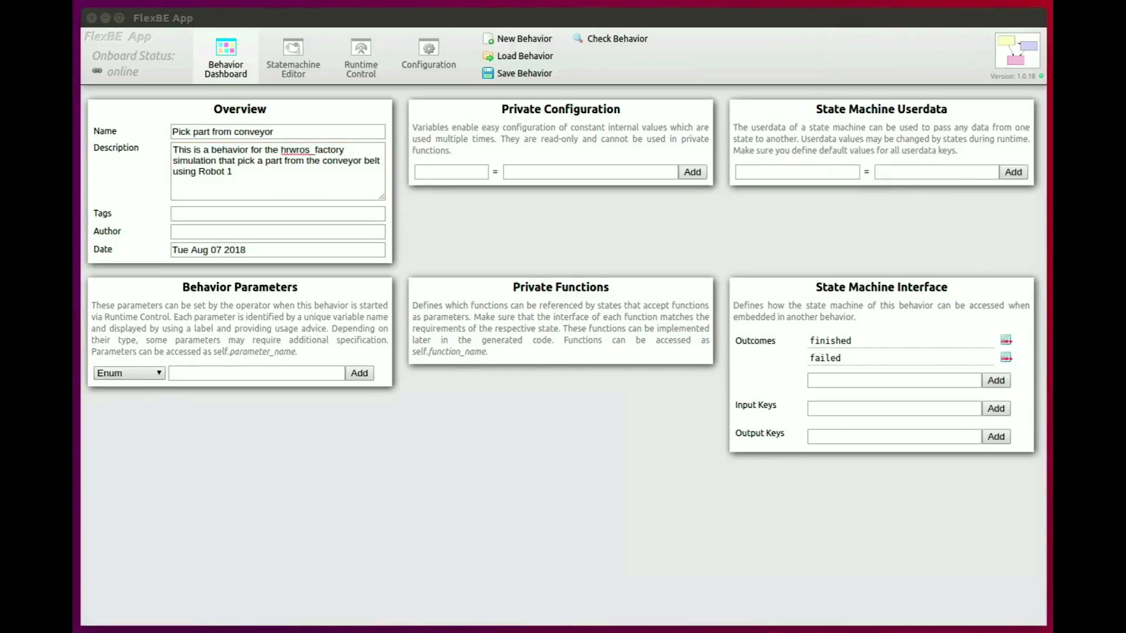
# Enter the tags 'factory automation, robot arm, pick' and start filling in the author field.
pyautogui.click(249, 214)
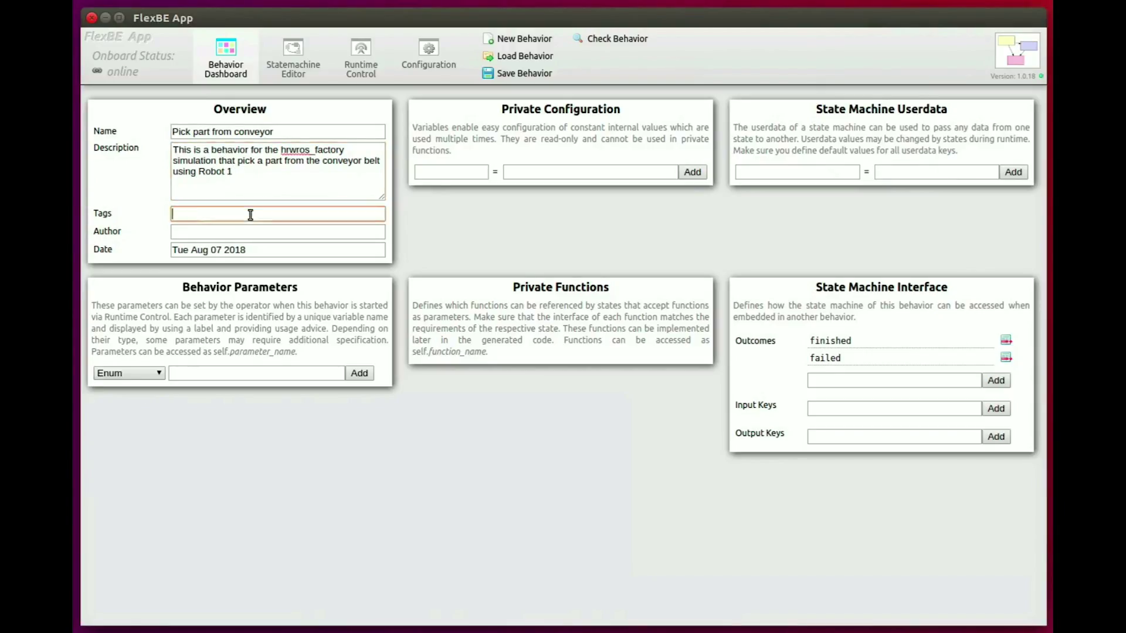
pyautogui.write('fac')
pyautogui.write('tory automation, ')
pyautogui.write('robot arm, ')
pyautogui.write('pick')
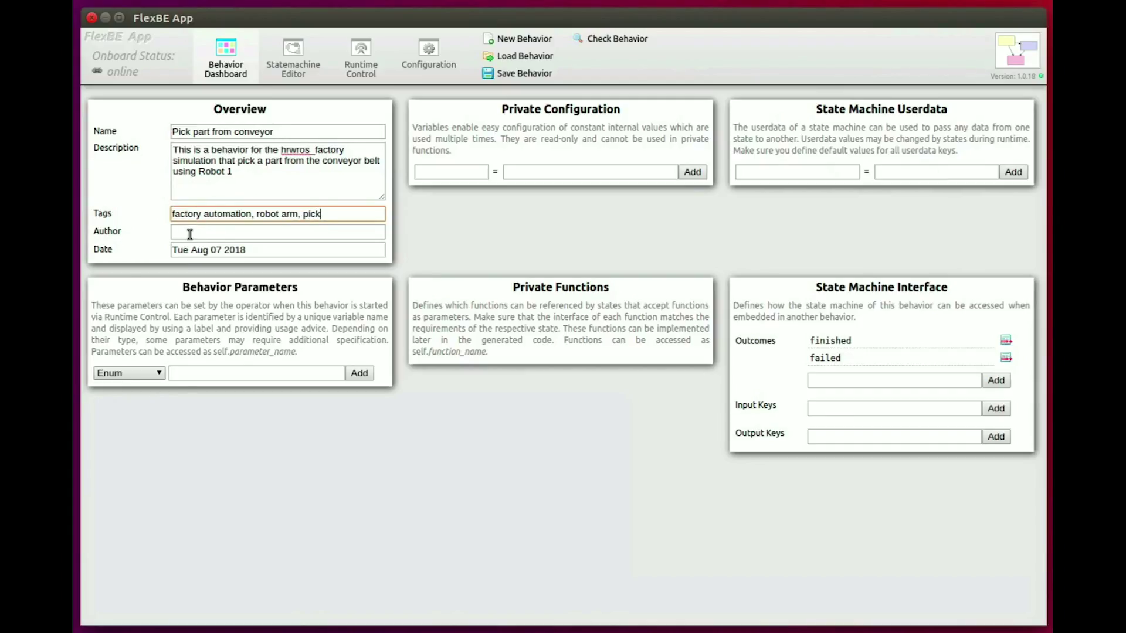
pyautogui.click(190, 233)
pyautogui.write('Carlos')
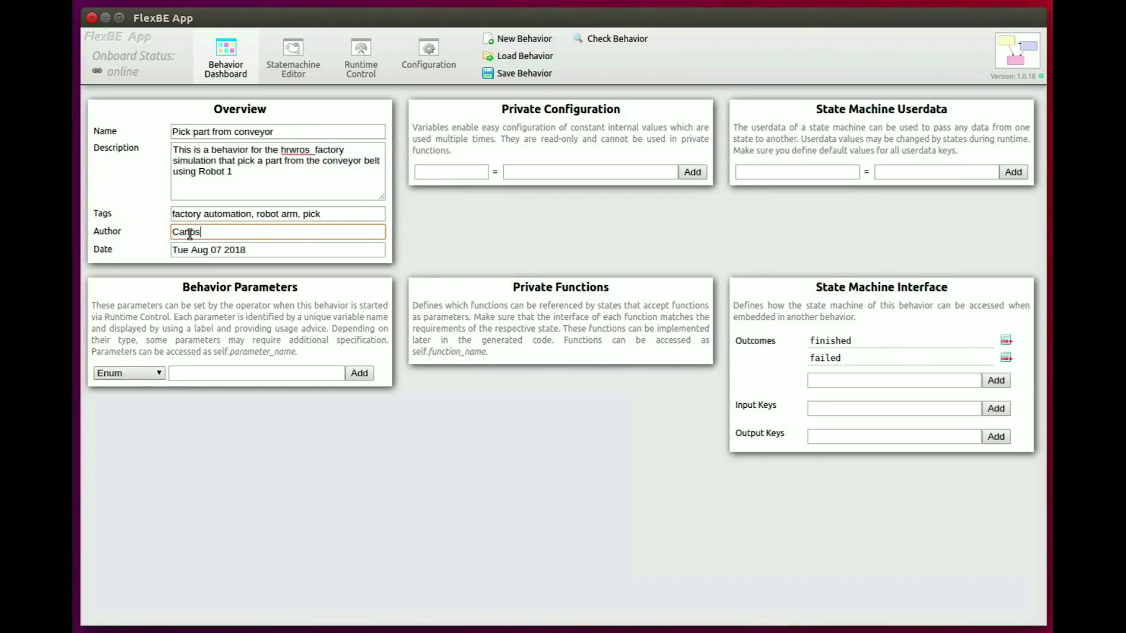
pyautogui.write(' Hernandez')
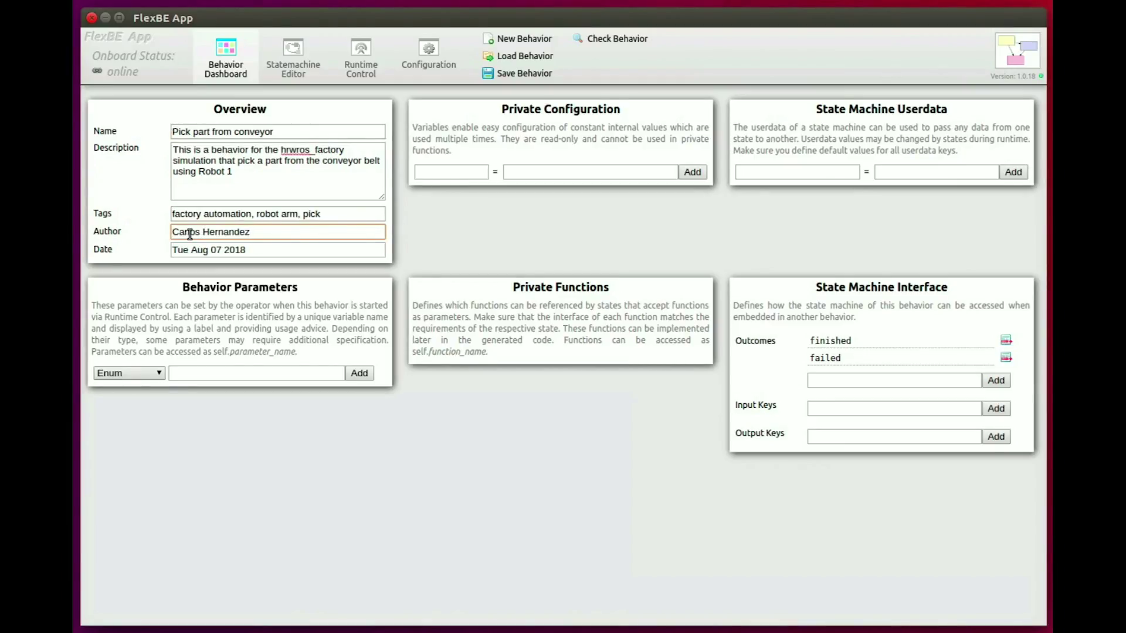